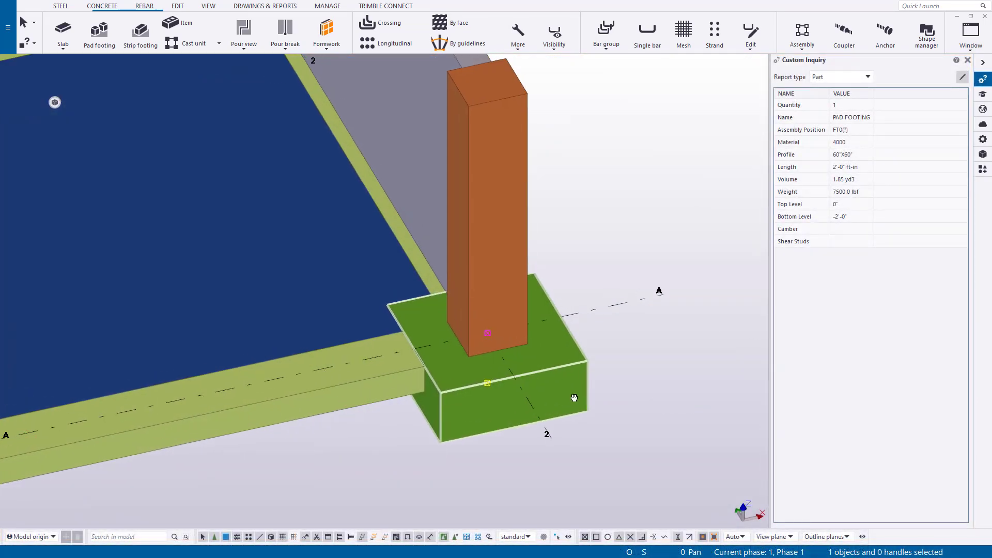
Select the corner column to confirm it is a 24"X24" COLUMN, 10'-0" long, material 4000.
middle_drag(574, 398, 610, 468)
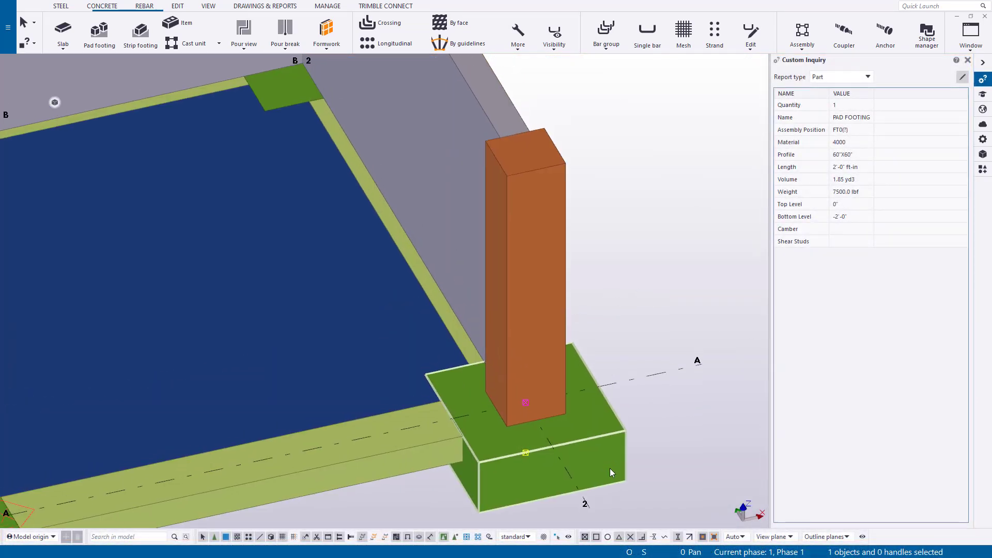
scroll(610, 468, down, 3)
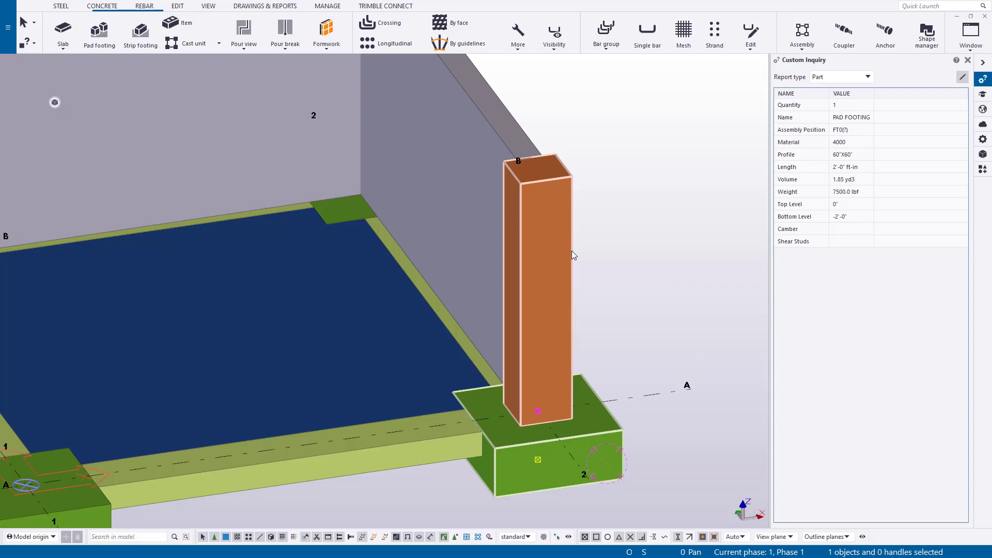
click(572, 253)
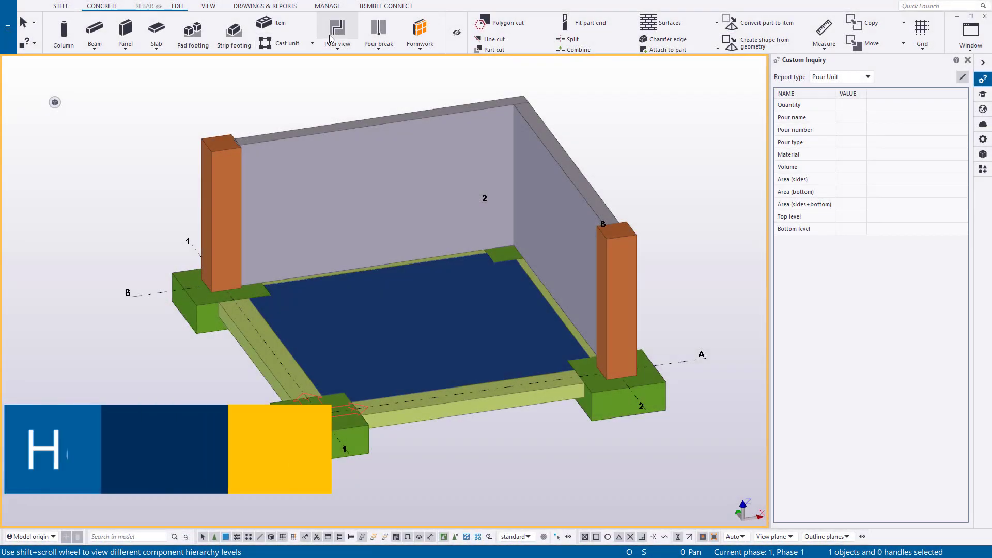
Switch to pour view and select the slab pour unit to confirm its 19.63 yd3 volume.
click(334, 32)
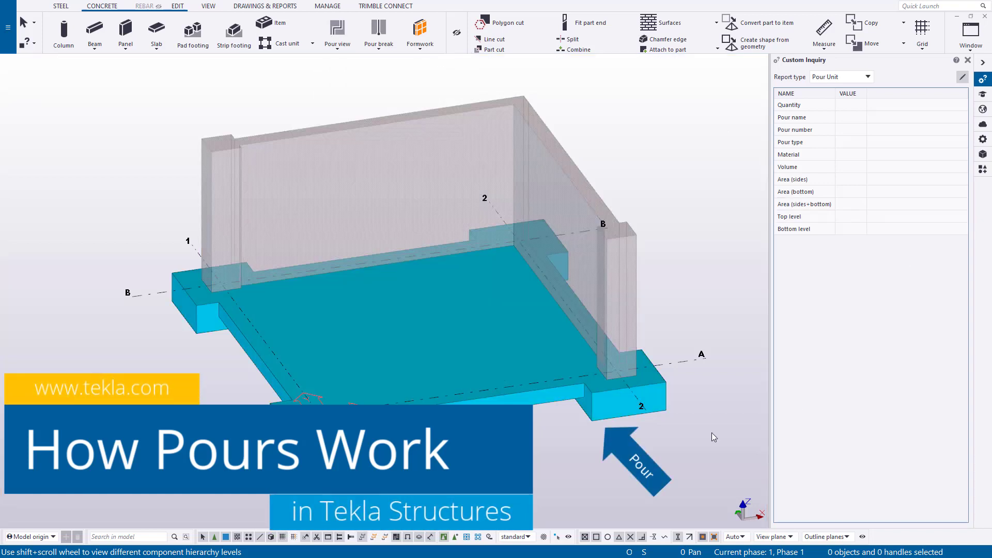
click(320, 413)
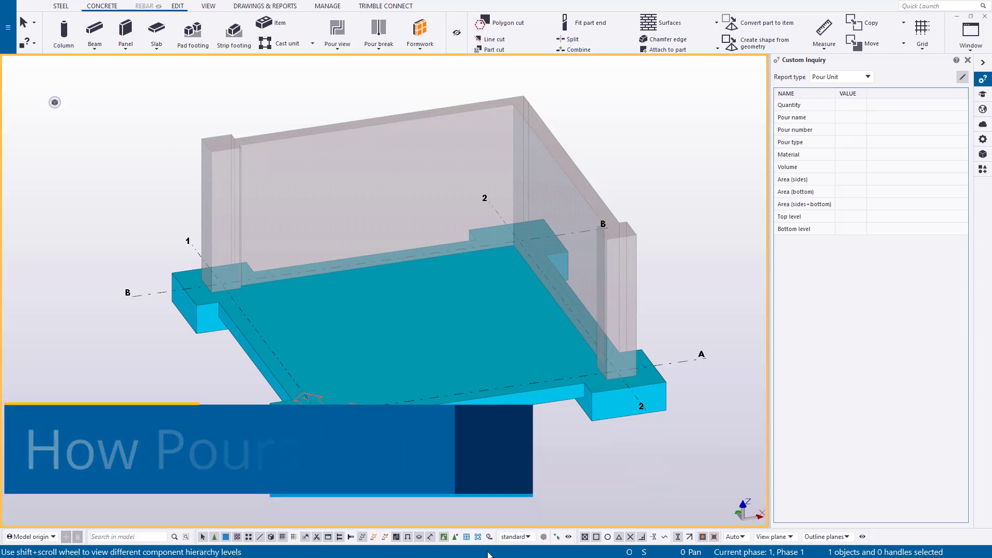
click(466, 537)
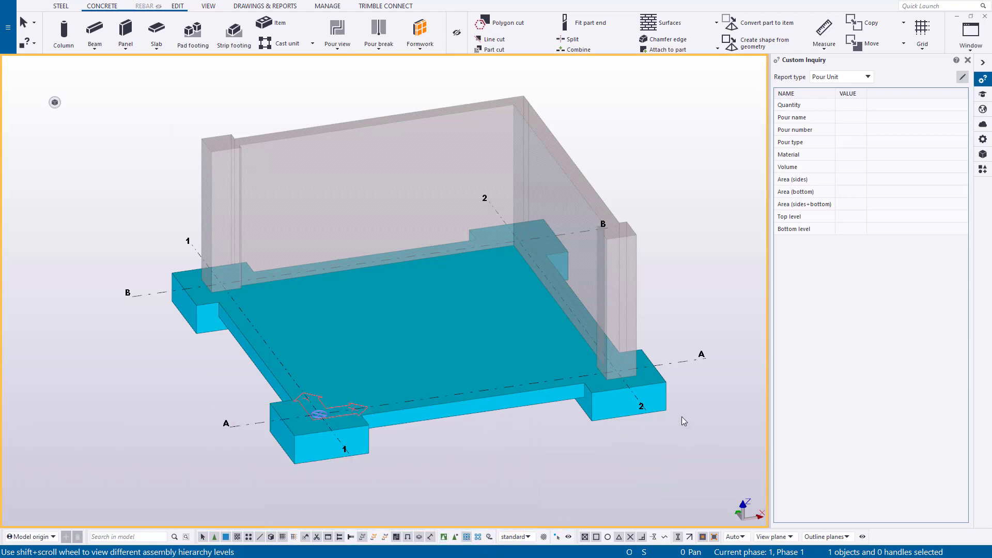
click(666, 408)
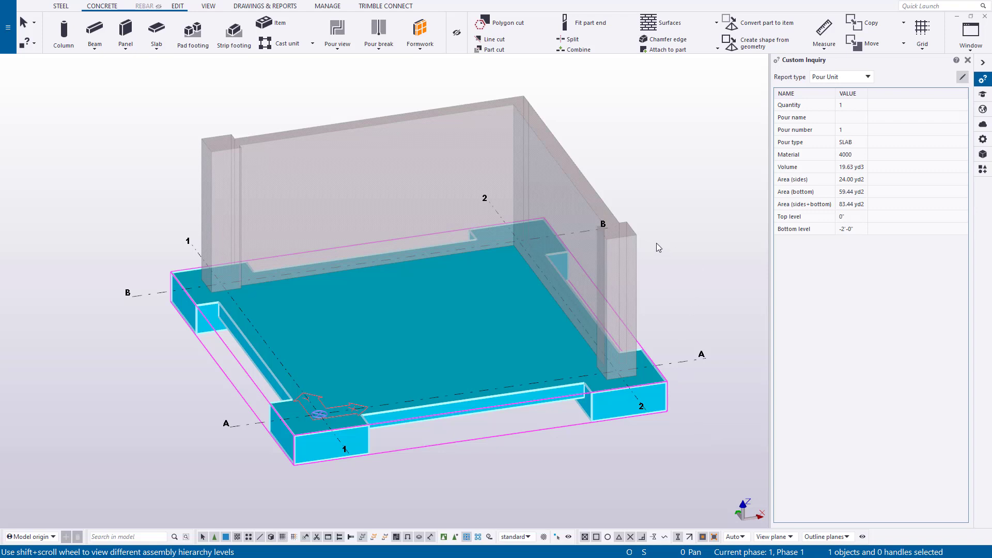
key(Escape)
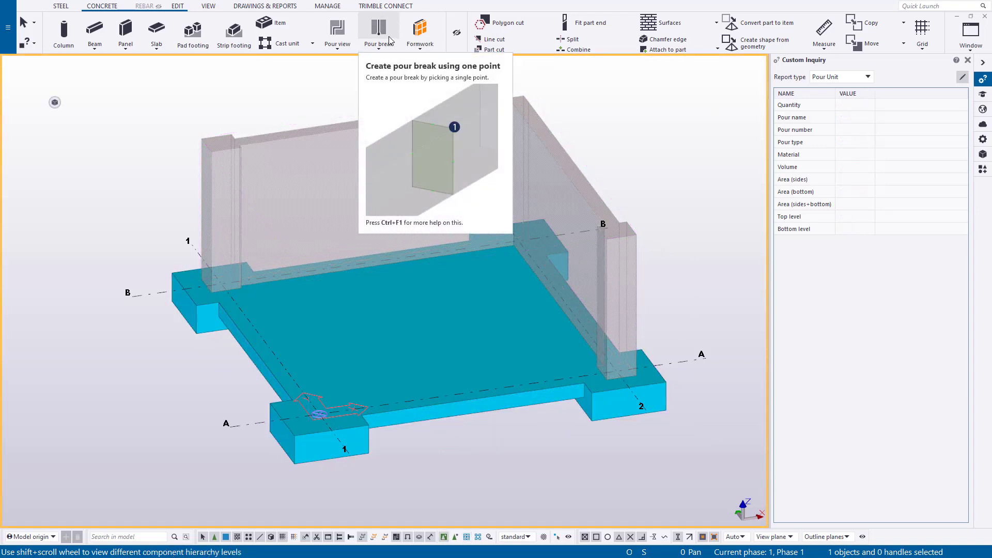
Place a single-point pour break on the back wall about 8'-0" along, leaving a 4.45 yd3 wall pour.
click(389, 41)
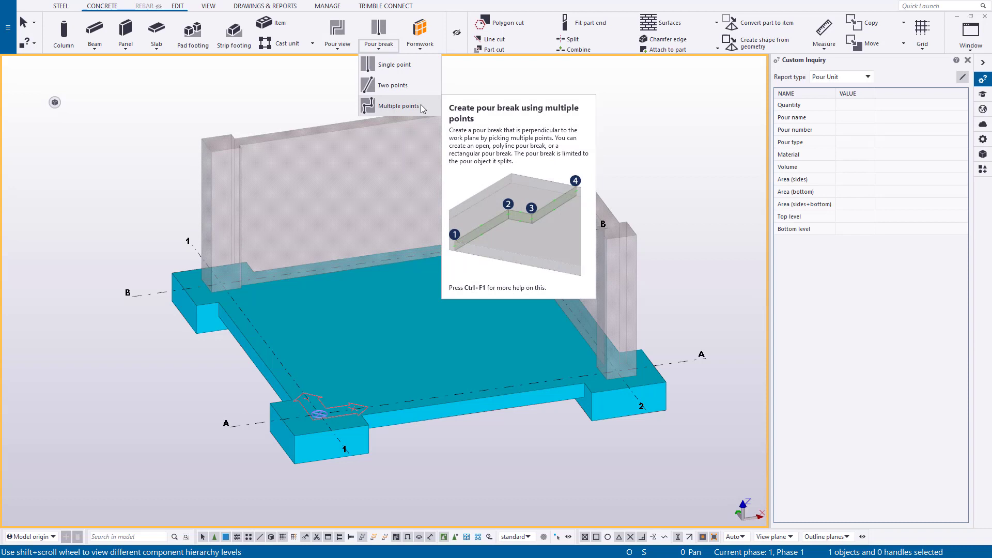
click(395, 65)
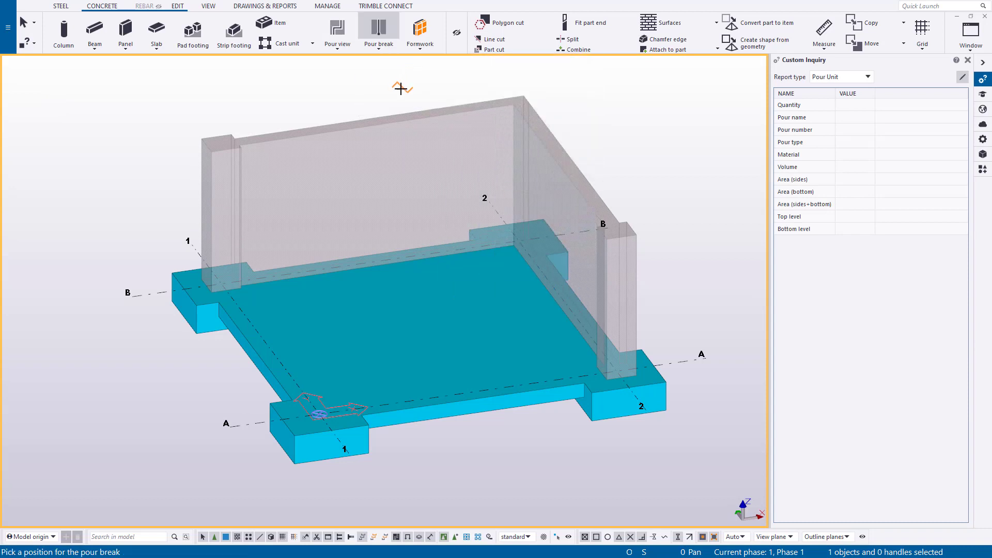
click(358, 122)
right_click(355, 96)
click(355, 106)
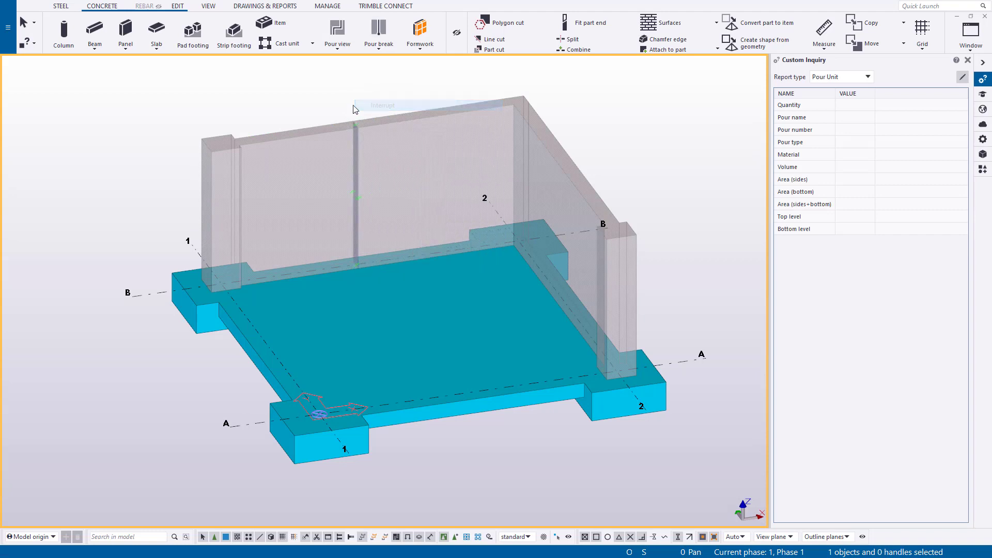
click(335, 134)
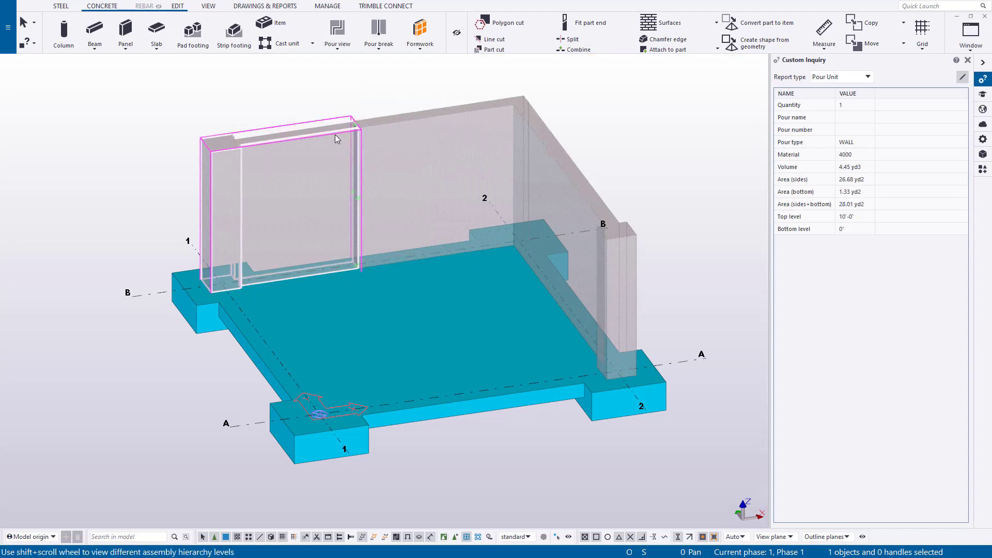
Set pour number 2 on the left wall pour and pour number 3 on the right wall pour.
double_click(408, 122)
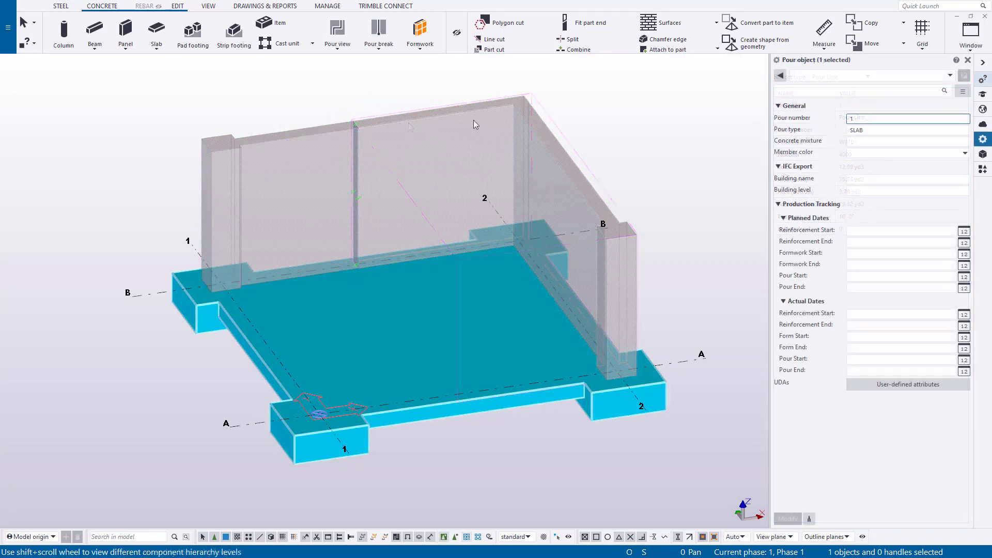
click(348, 131)
click(879, 118)
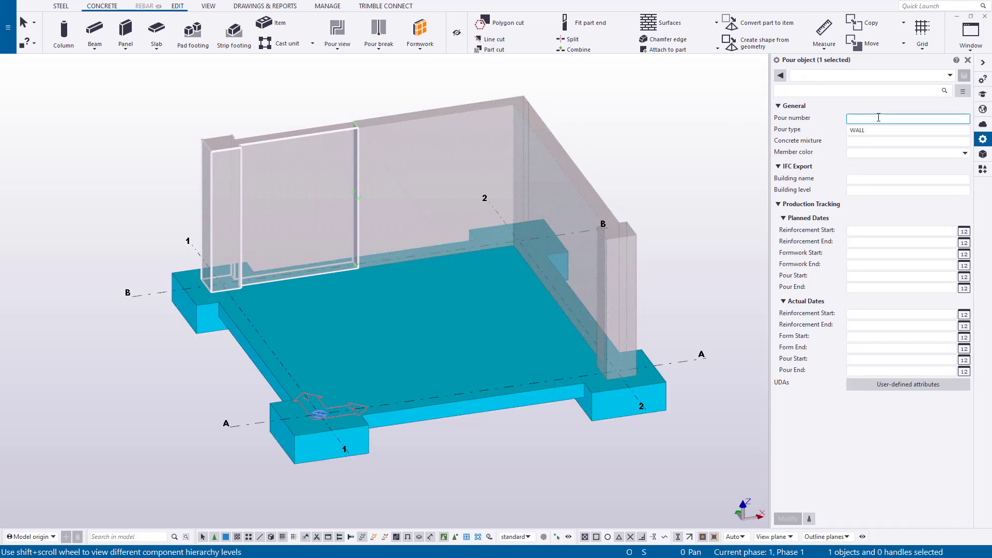
text(2)
key(Return)
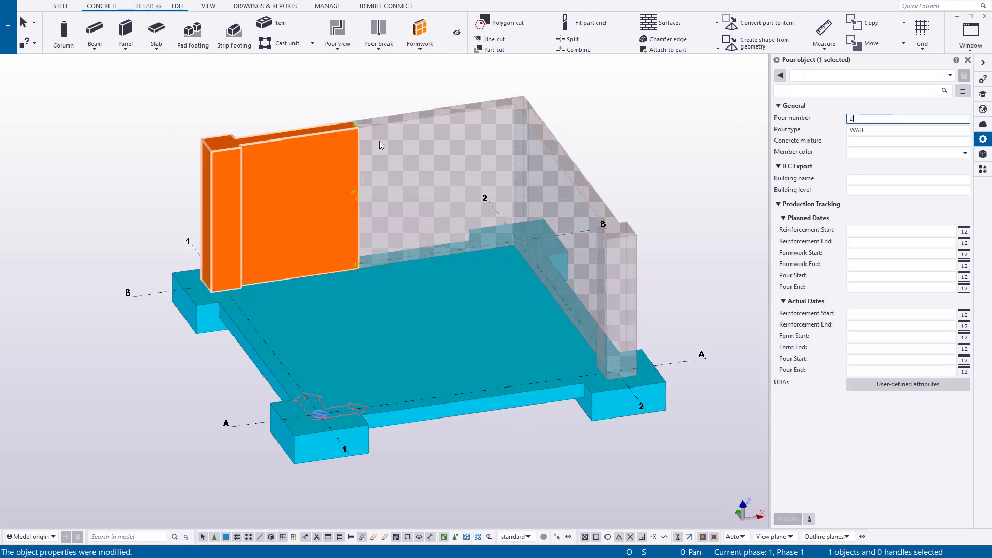
click(380, 140)
click(499, 104)
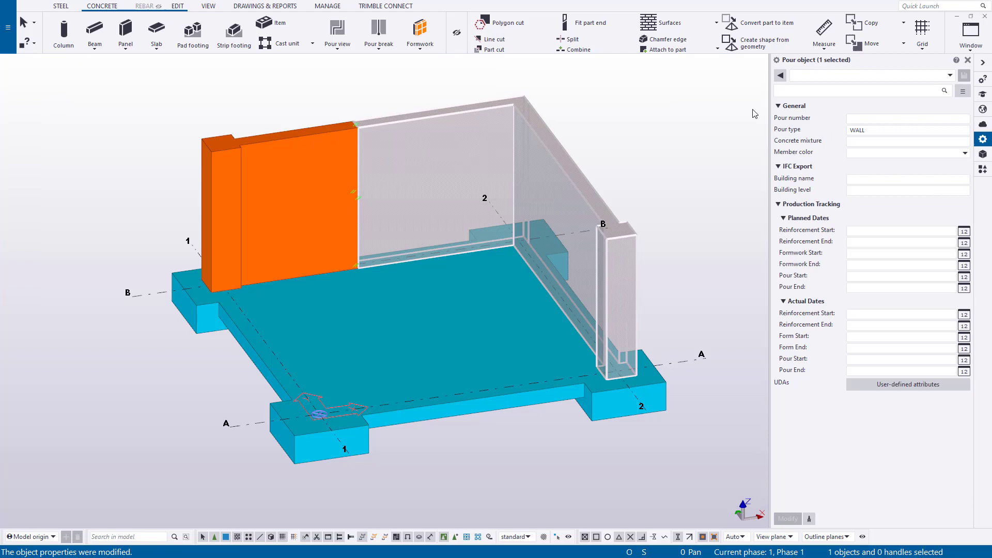
click(861, 118)
text(3)
key(Return)
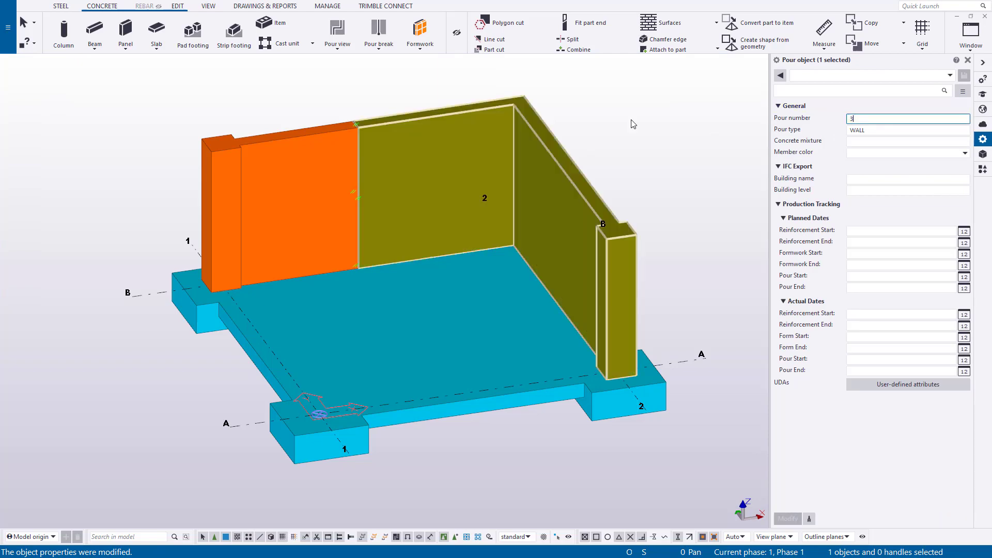
click(510, 107)
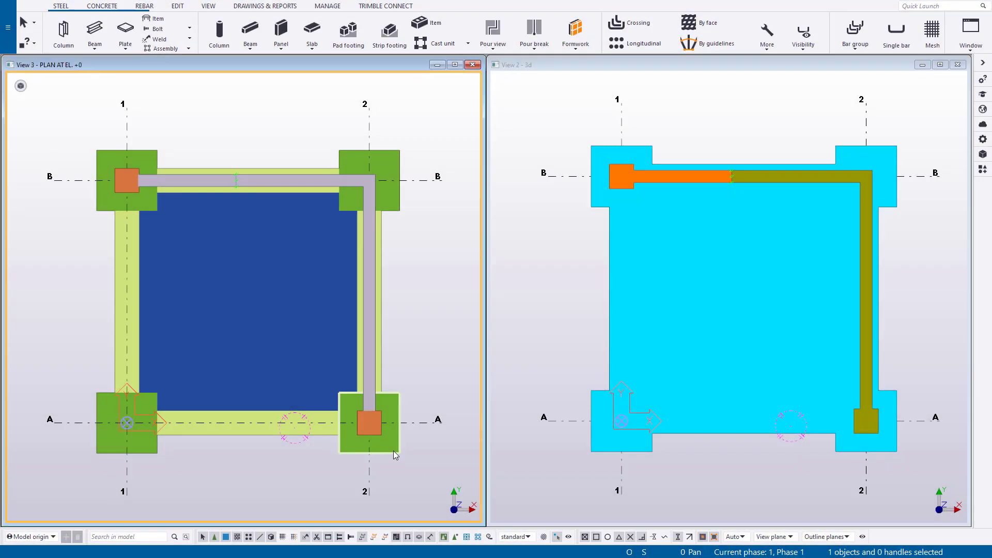
Resize the A-2 pad footing to 6'-0" wide and 7'-0" long.
click(392, 451)
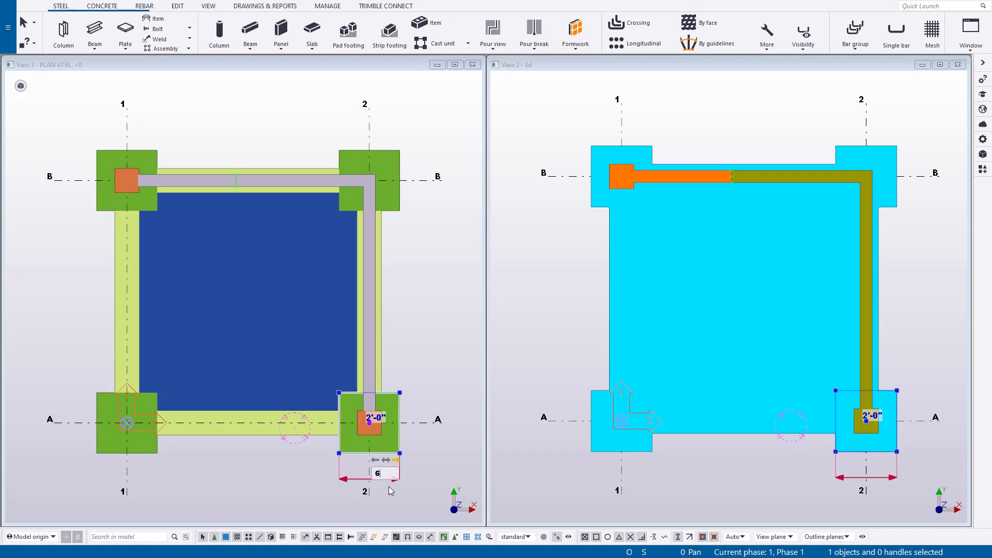
key(Return)
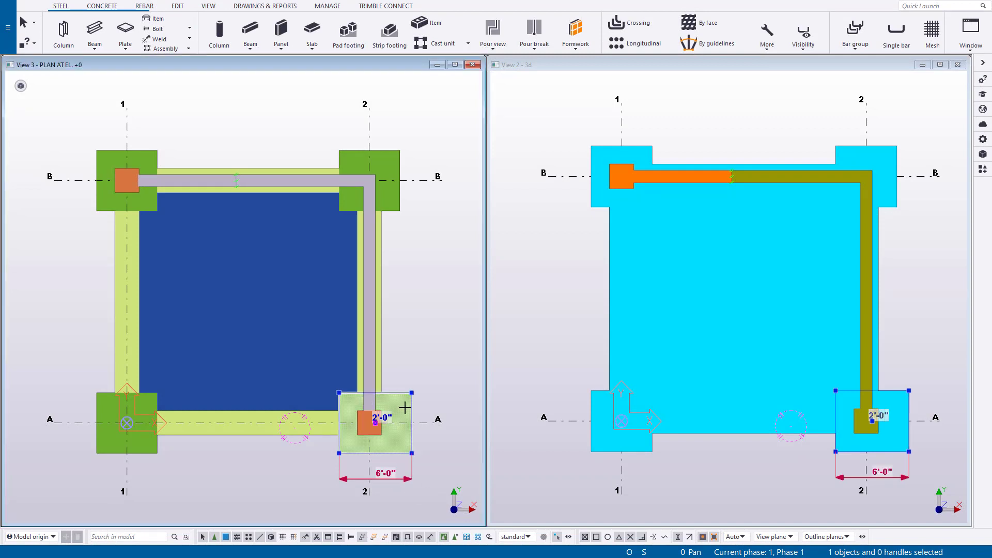
drag(402, 392, 401, 367)
ctrl+middle_drag(402, 367, 366, 397)
Stretch the A-2 column's top upward to the numeric location 7'3.
click(717, 417)
ctrl+middle_drag(717, 418, 757, 319)
click(398, 351)
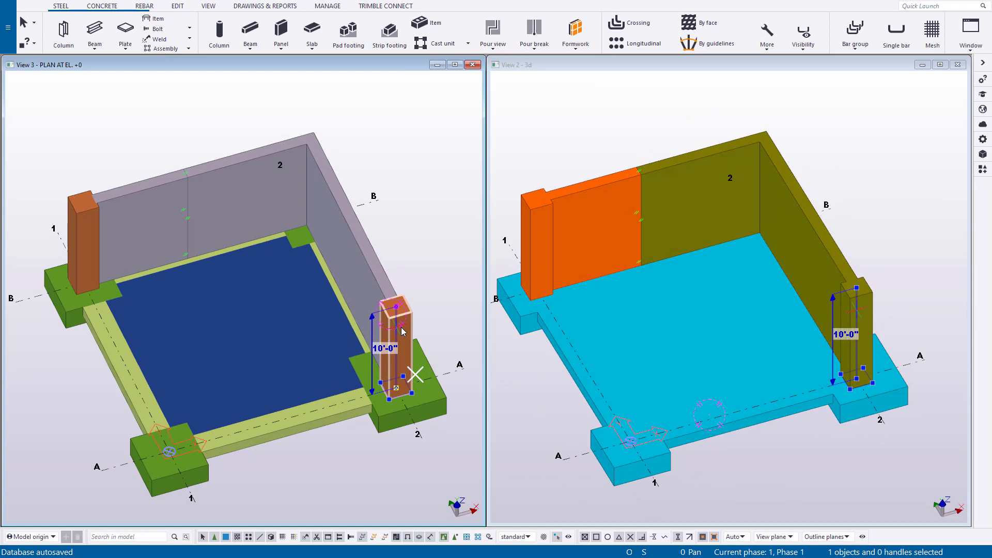
drag(396, 306, 399, 270)
text(7'3/8)
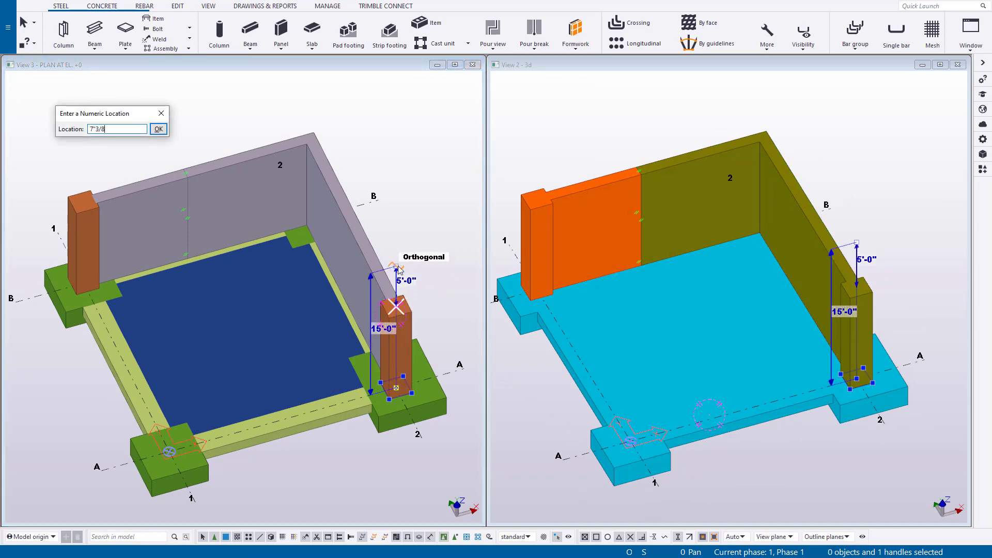
key(Return)
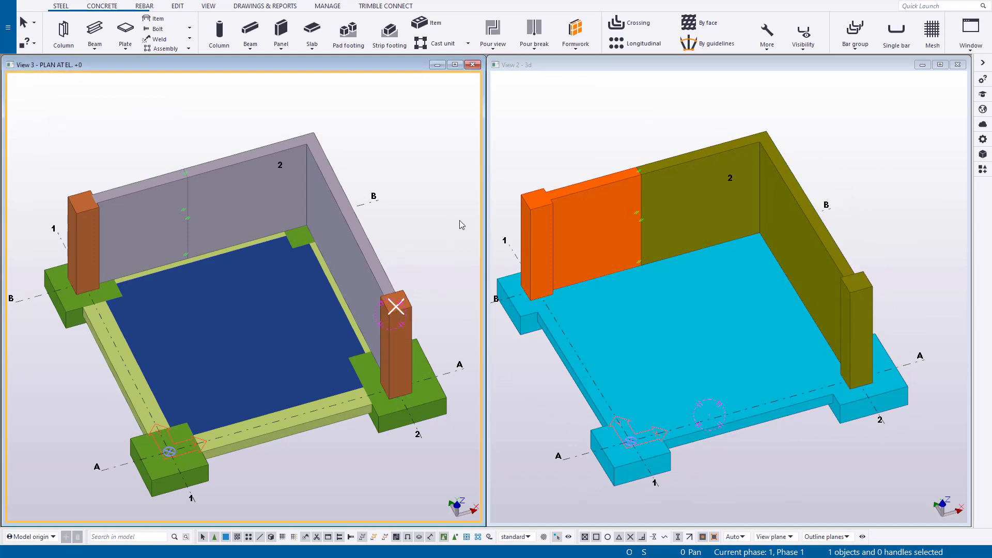
Move the back-wall pour break 18"5/8 to the right with Move special > Linear.
click(848, 325)
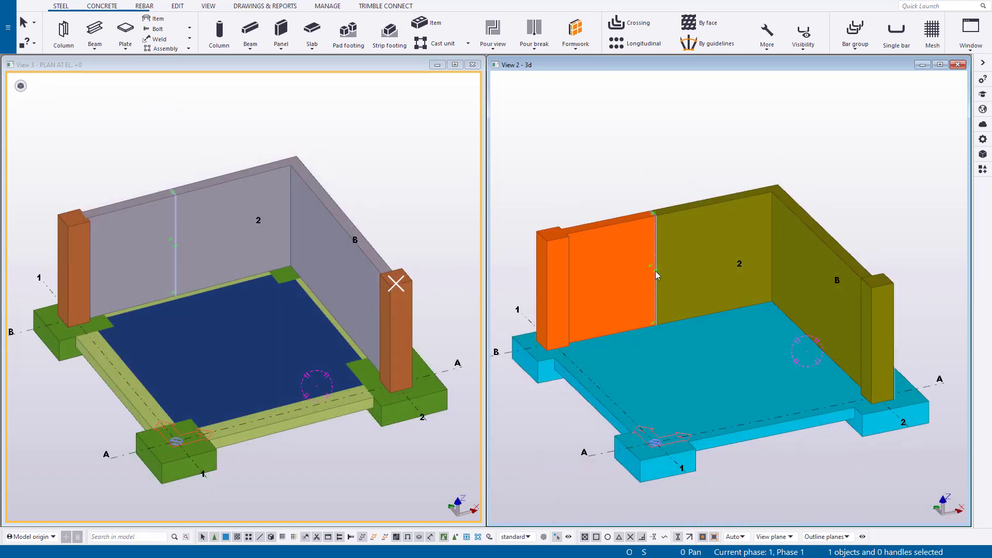
click(655, 271)
right_click(623, 166)
mouse_move(681, 247)
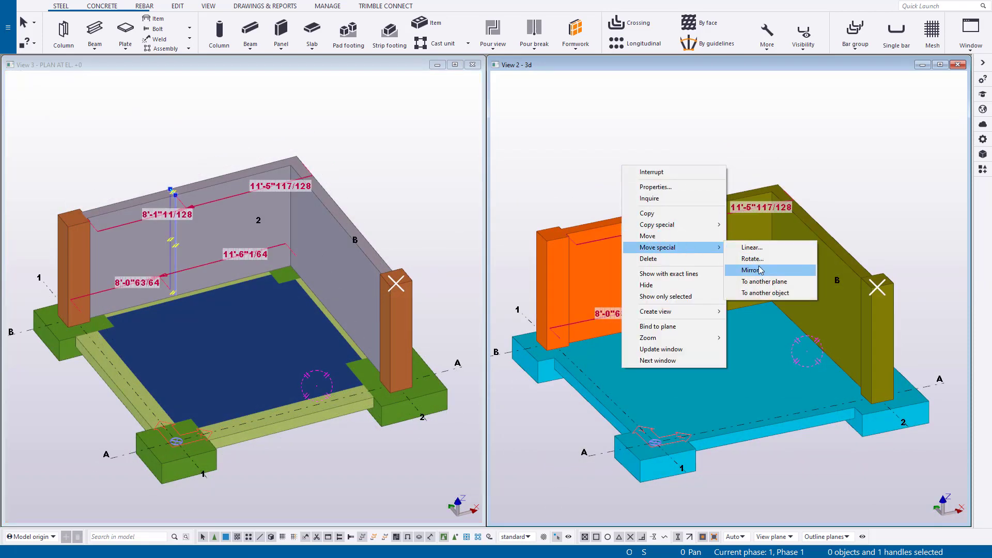
click(744, 247)
drag(382, 94, 418, 98)
text(18"5/8)
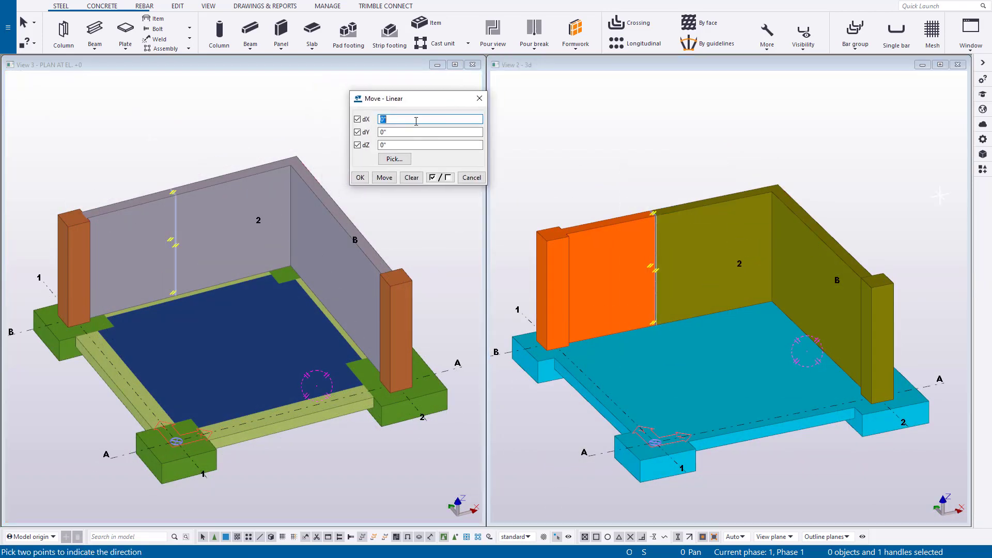
click(388, 180)
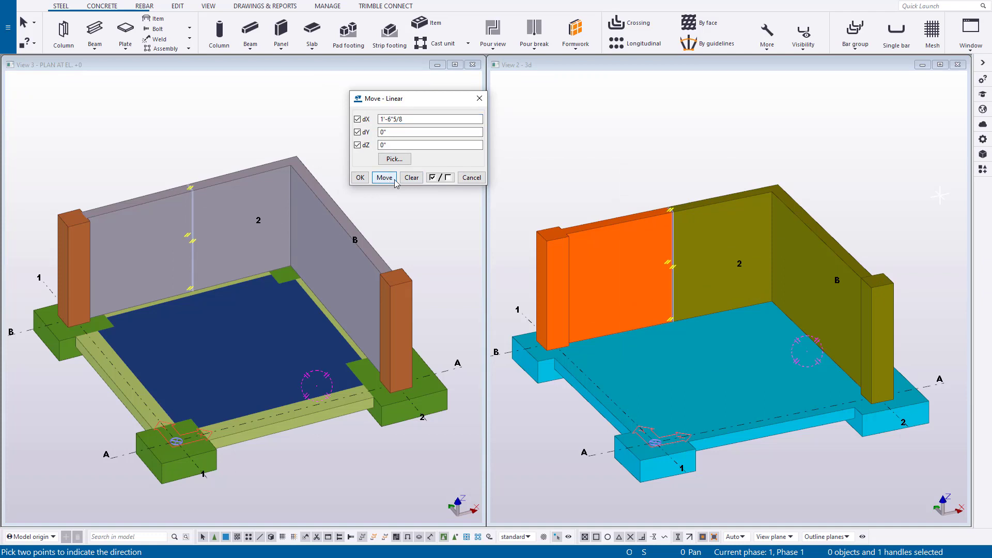
click(480, 98)
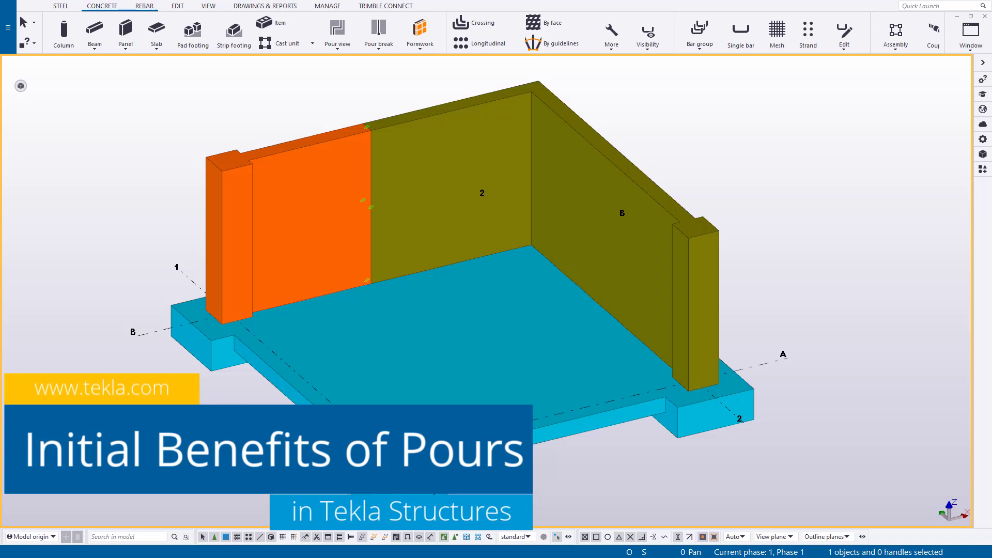
Show the model transparently and create the 320 Pour Unit Report.xls from all objects.
key(ctrl+2)
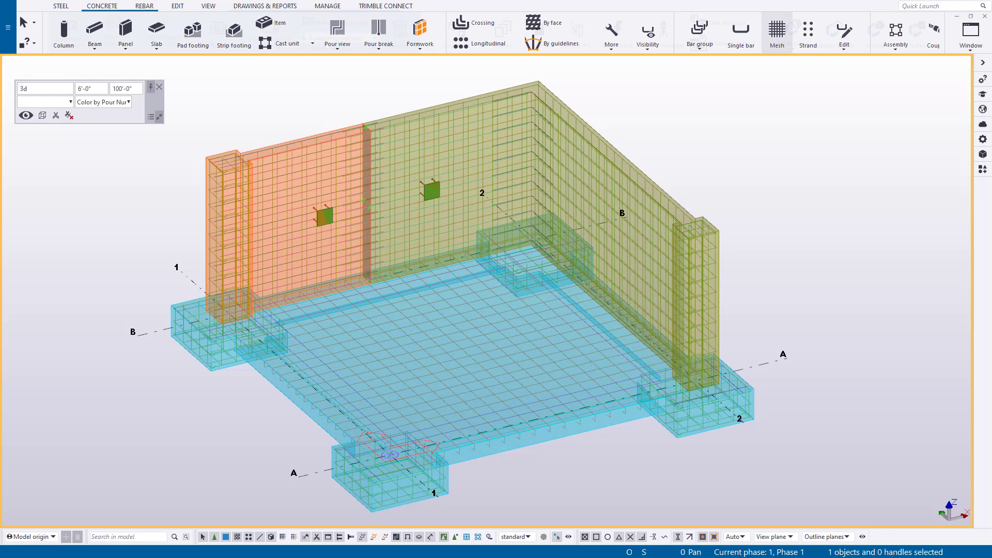
click(265, 6)
click(400, 31)
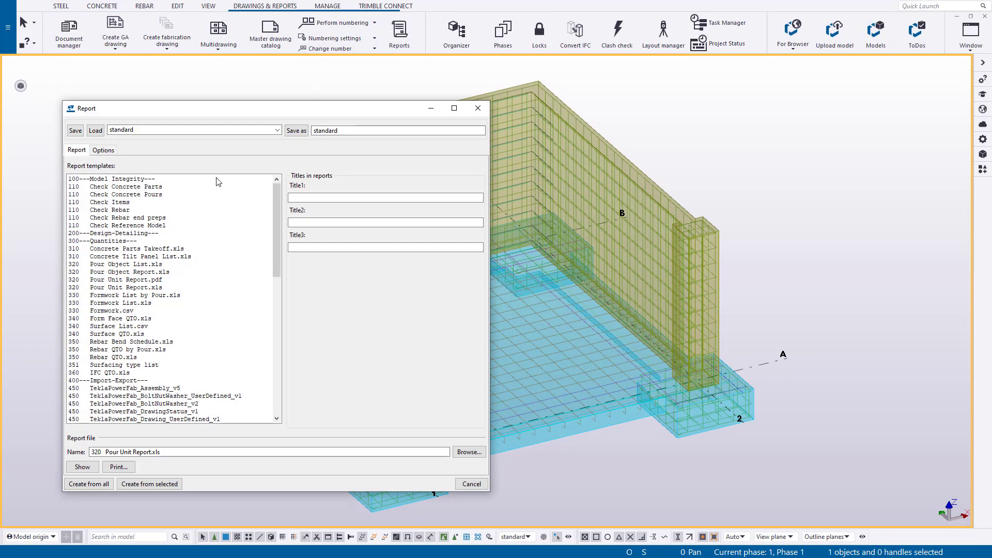
click(151, 287)
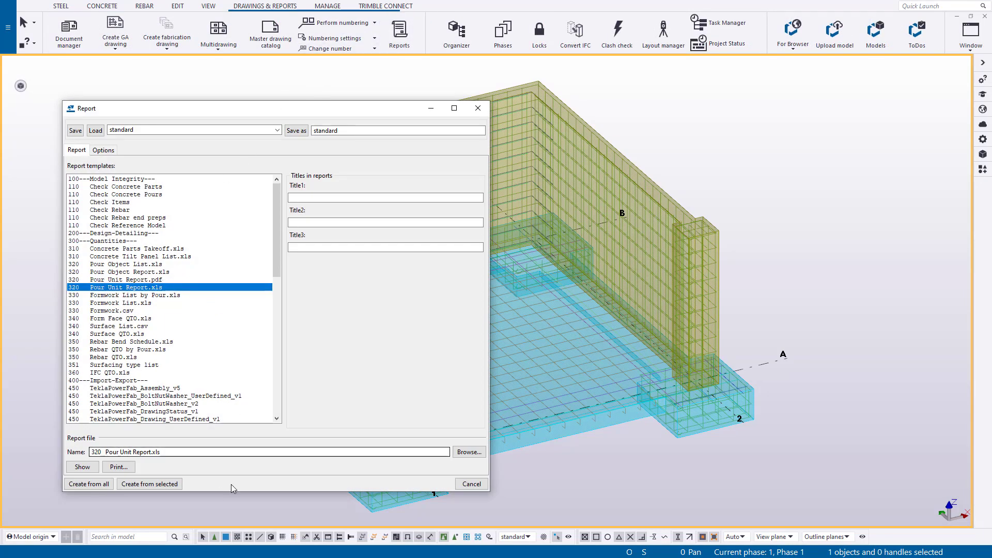
click(103, 486)
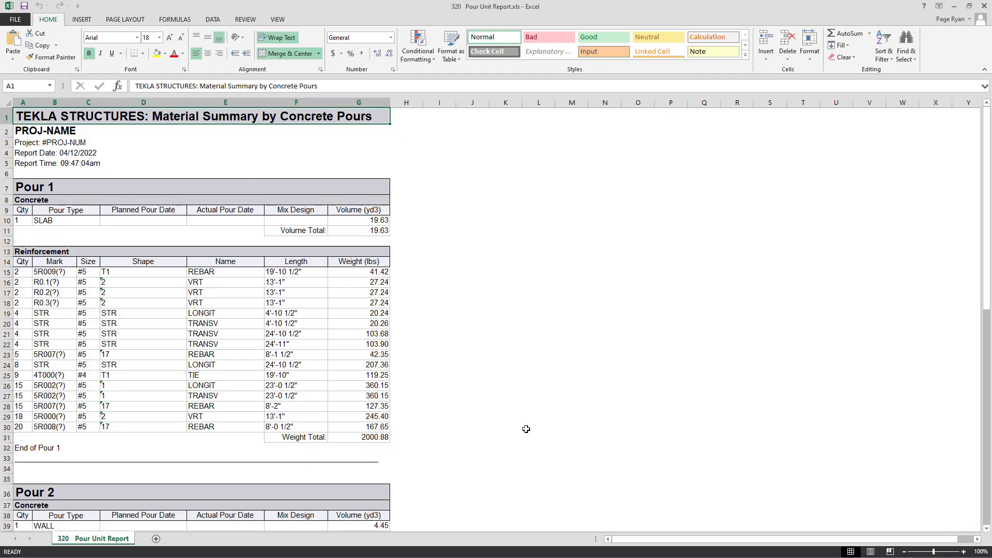
scroll(438, 268, down, 2)
scroll(438, 269, down, 4)
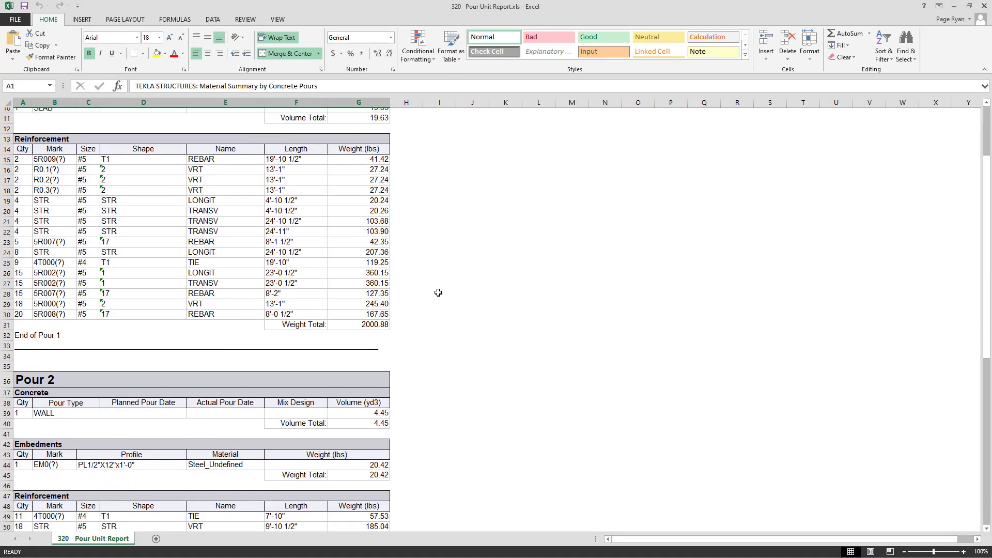
scroll(438, 293, down, 6)
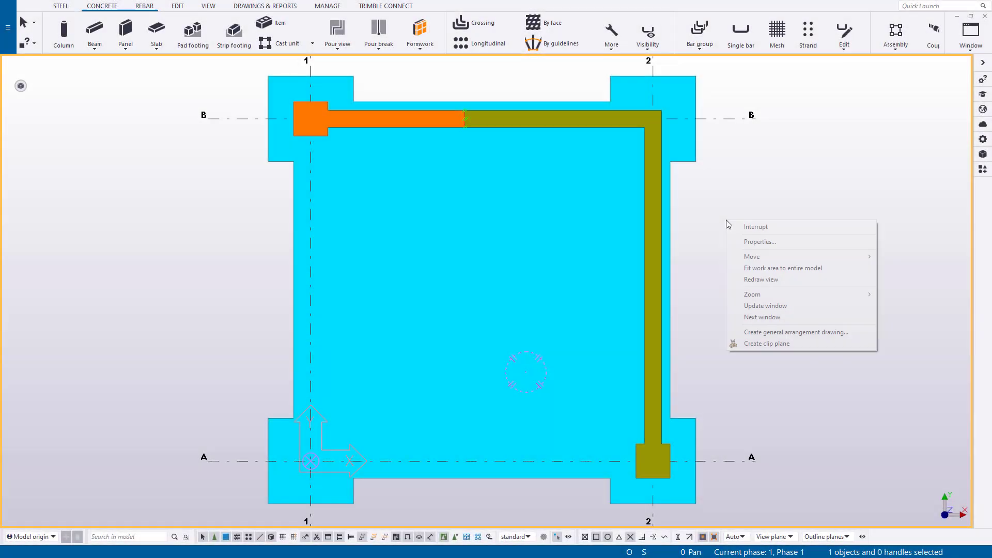
Create and open a general arrangement drawing of the foundation plan.
click(775, 332)
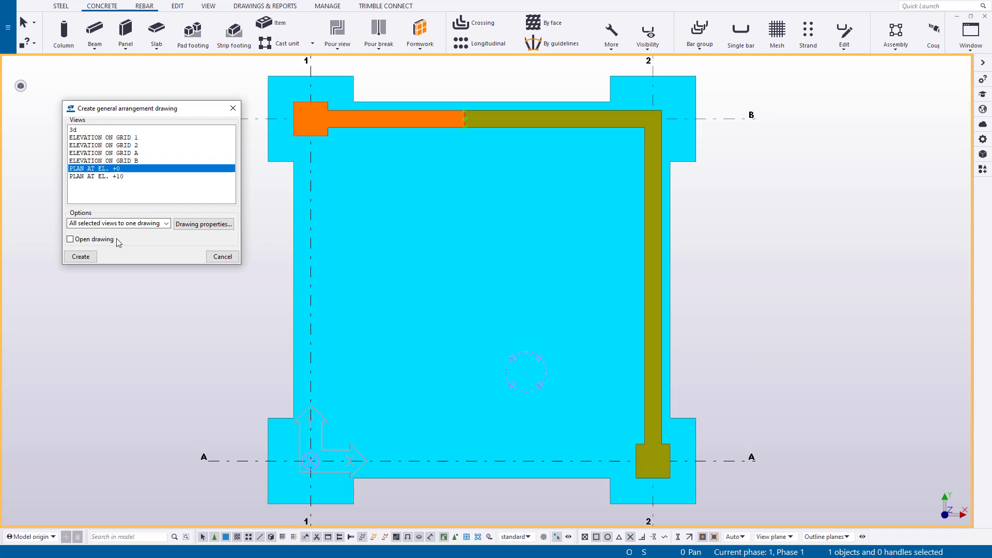
click(87, 241)
click(85, 258)
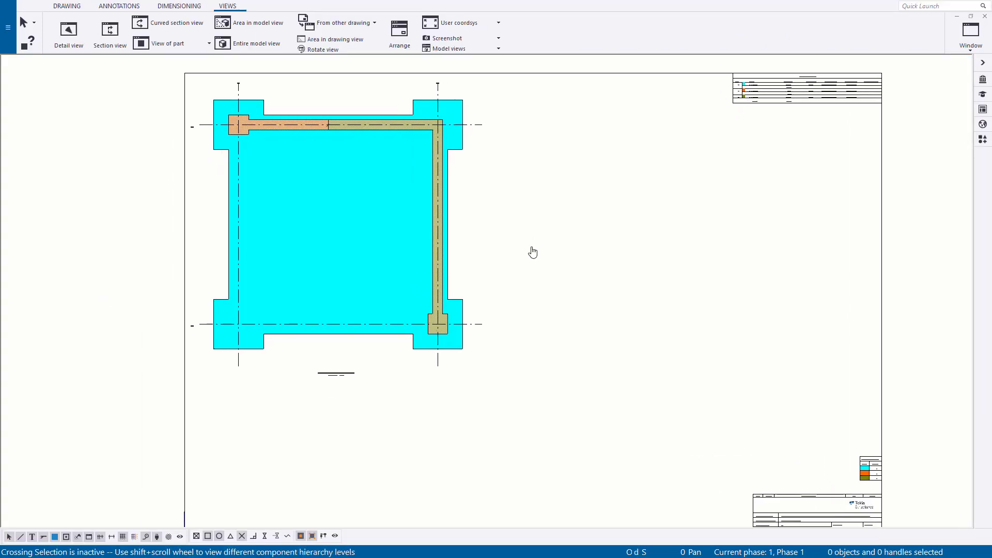
Start a section view, picking its first point on grid line B.
click(110, 31)
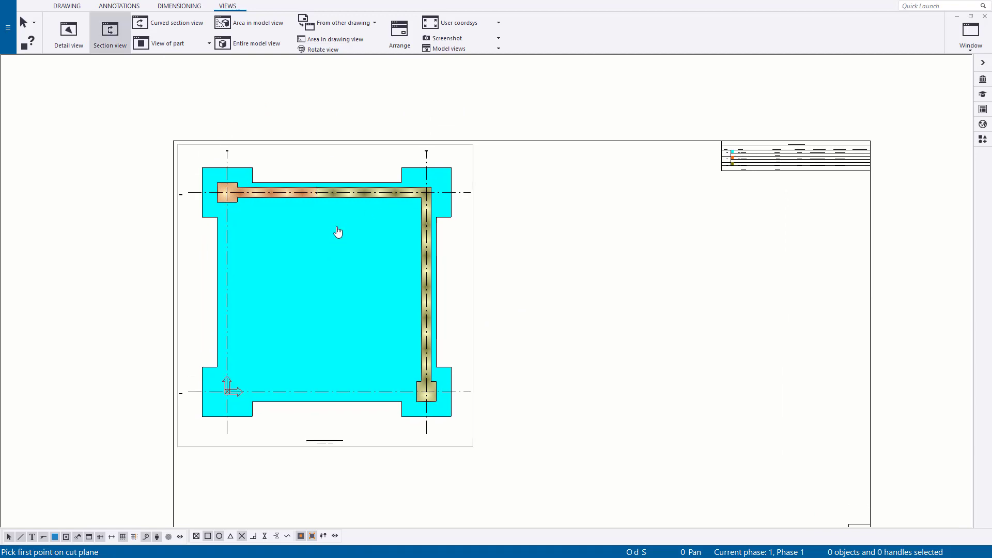
scroll(235, 201, up, 4)
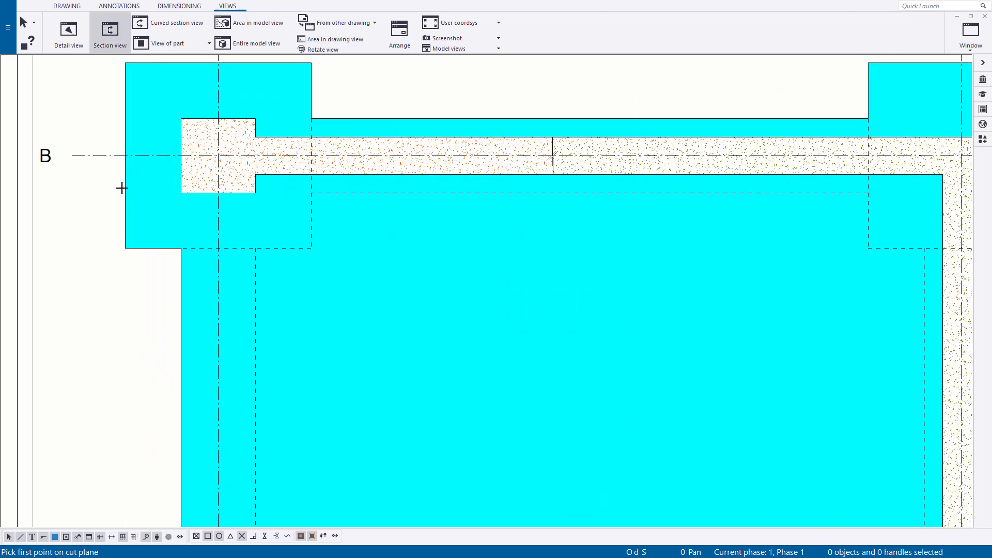
click(122, 157)
scroll(532, 301, down, 3)
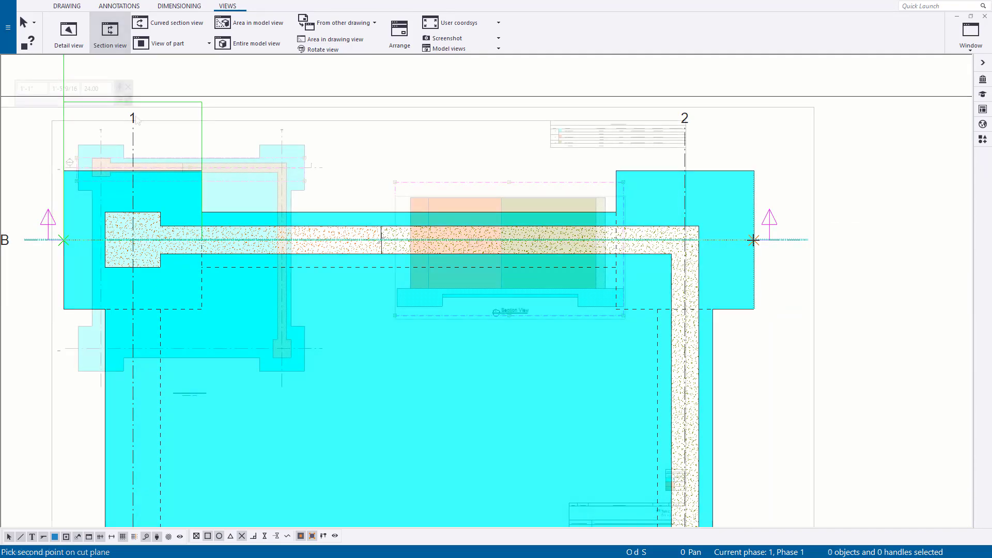
Finish the grid line B section and mark the footing and both wall pours using view properties.
click(137, 121)
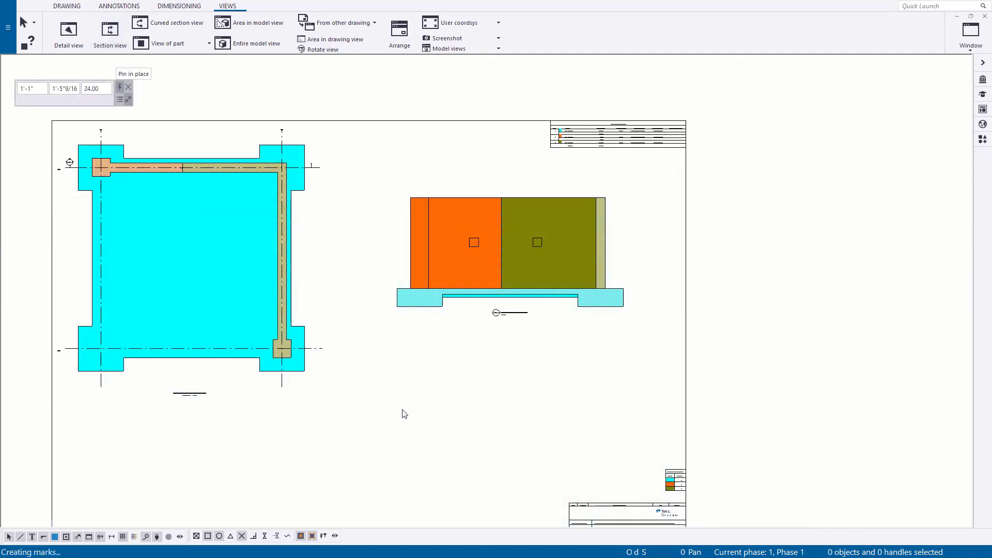
click(431, 306)
ctrl+click(450, 251)
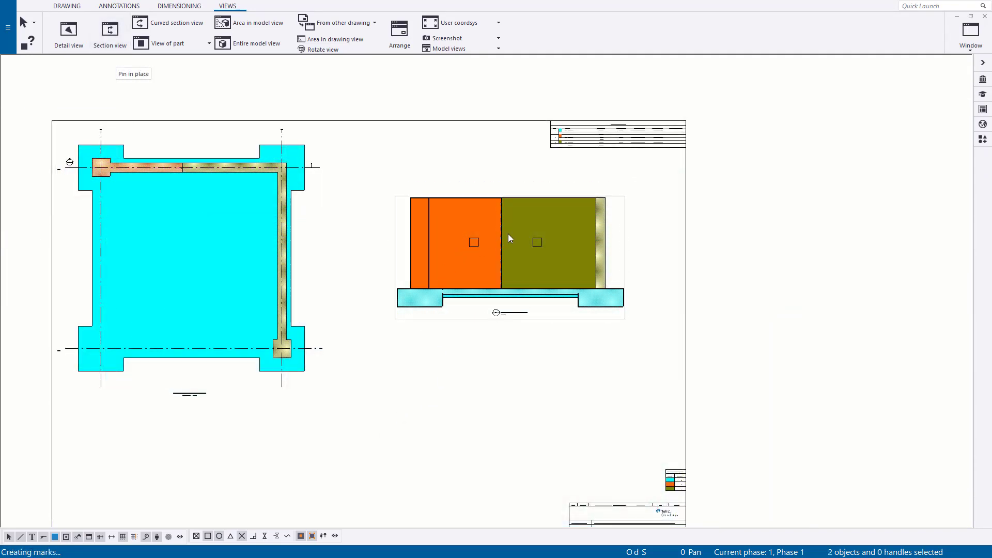
ctrl+click(535, 222)
right_click(536, 217)
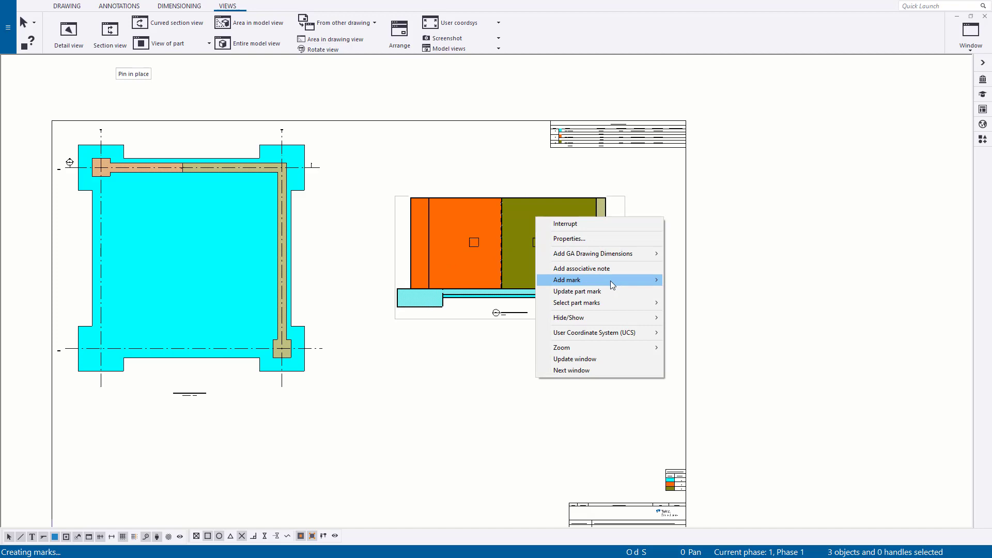
mouse_move(610, 280)
click(704, 283)
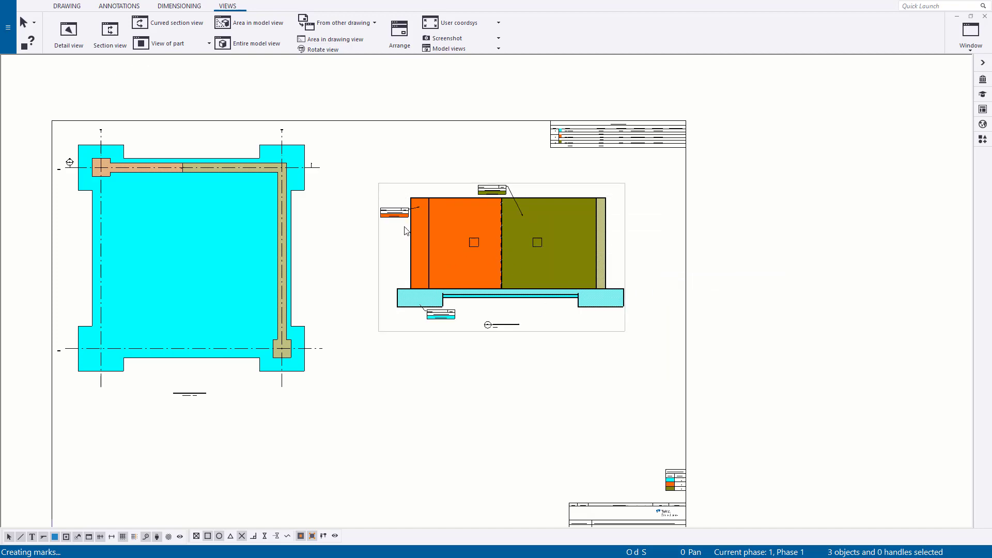
Save and upload the model to Trimble Connect.
scroll(686, 188, up, 3)
scroll(702, 163, up, 3)
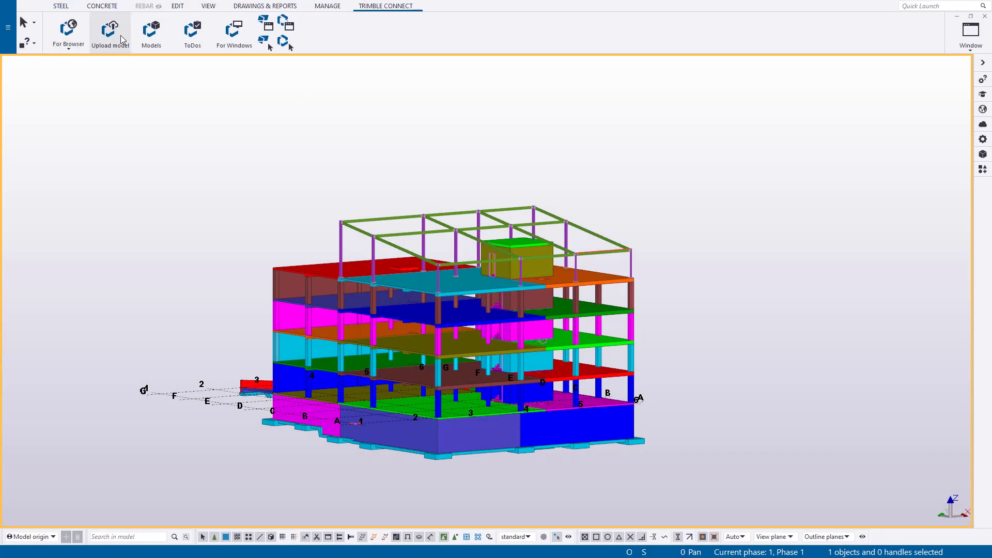
click(120, 38)
click(477, 290)
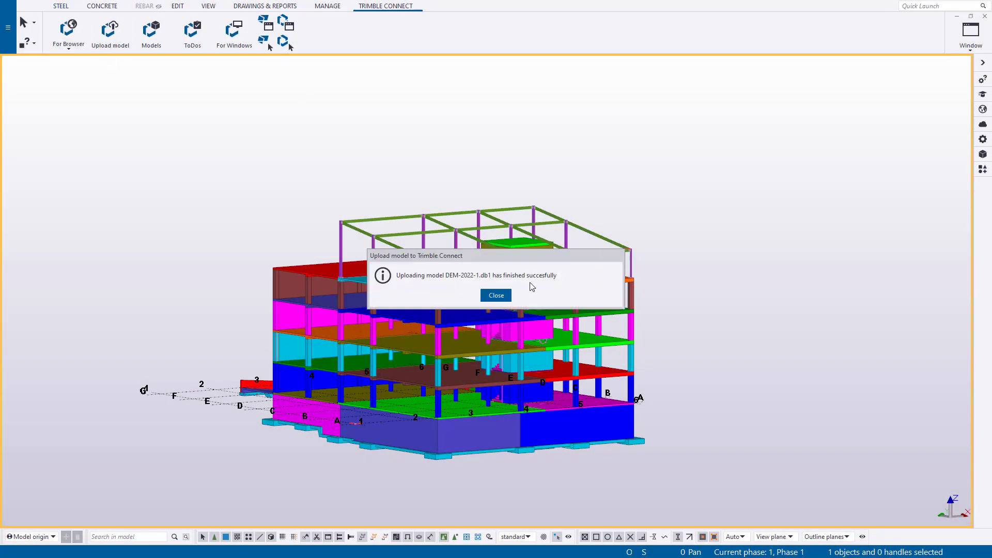
click(504, 299)
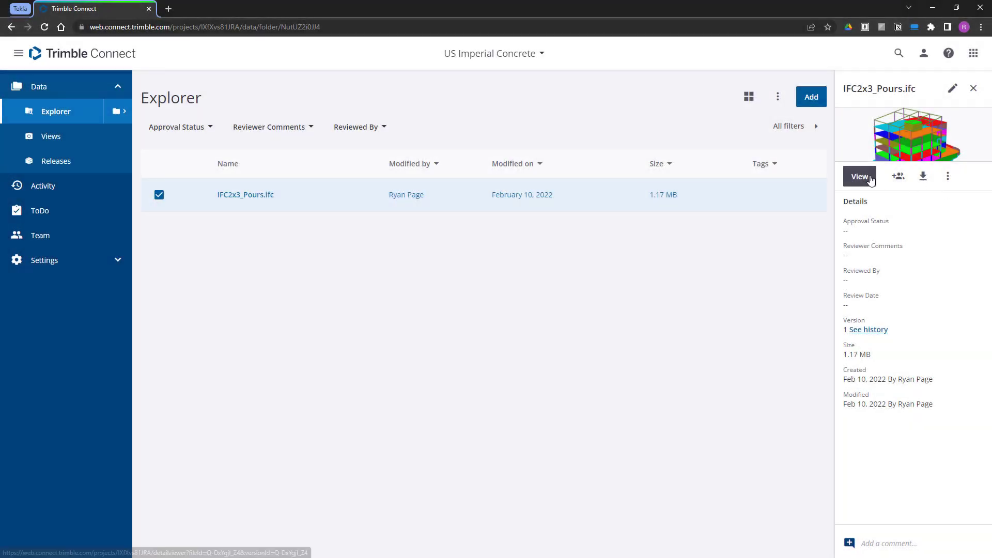
View IFC2x3_Pours.ifc in 3D and show the lower blue pour's calculated volume of 32.67 yd³.
click(860, 177)
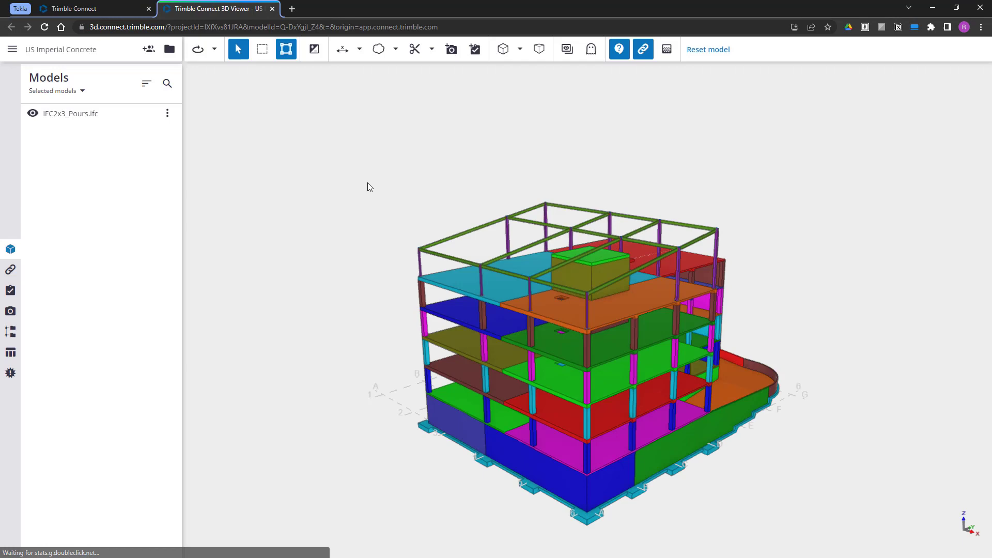
middle_drag(579, 450, 557, 403)
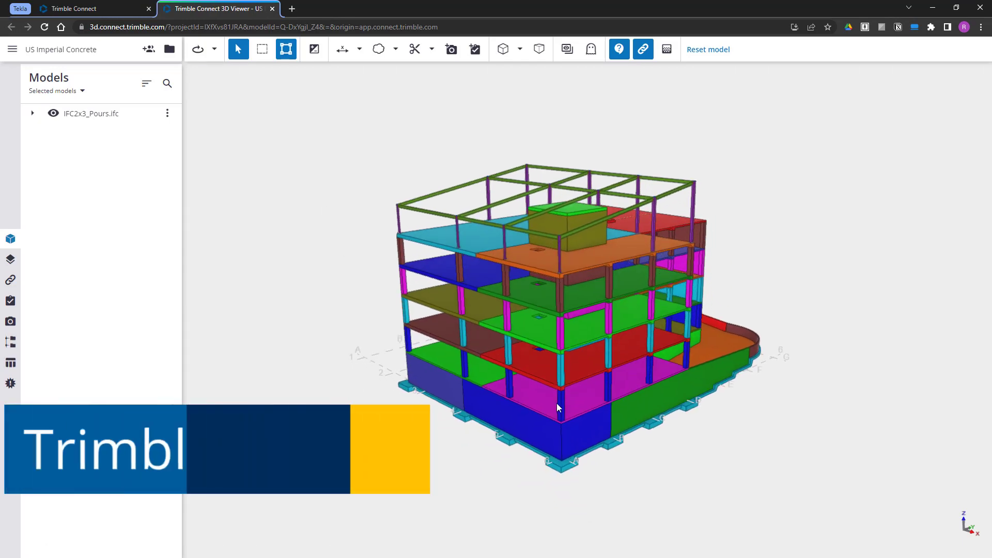
scroll(558, 426, up, 2)
click(575, 420)
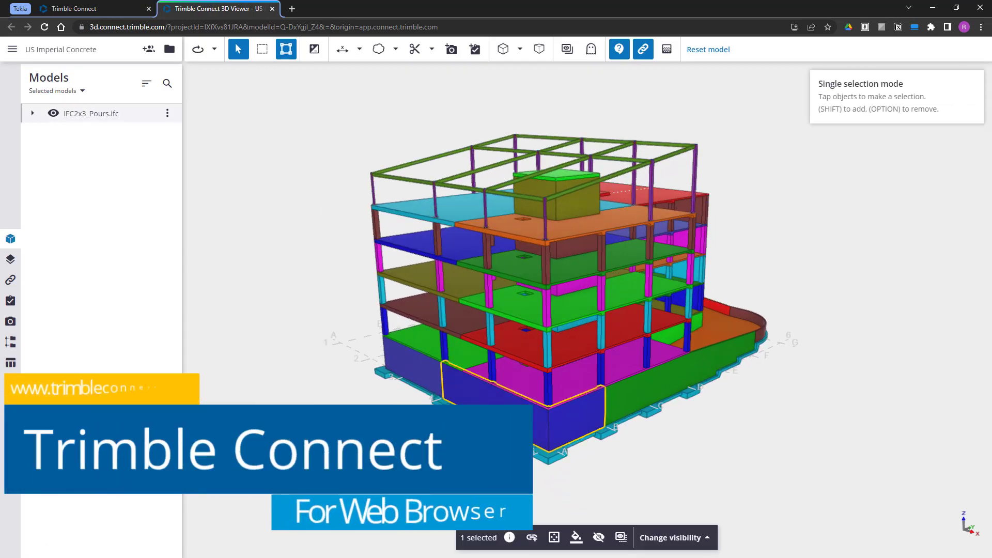
click(510, 537)
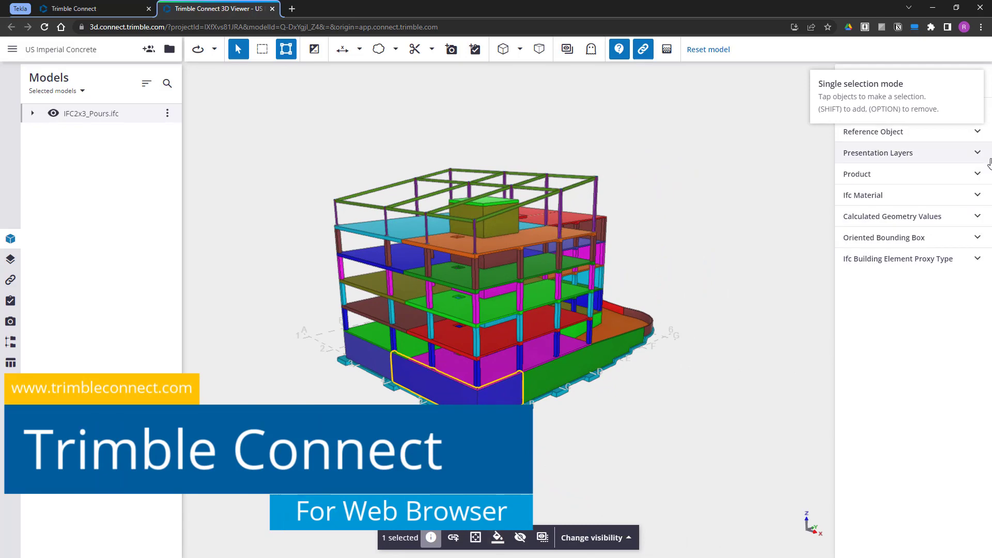
click(977, 217)
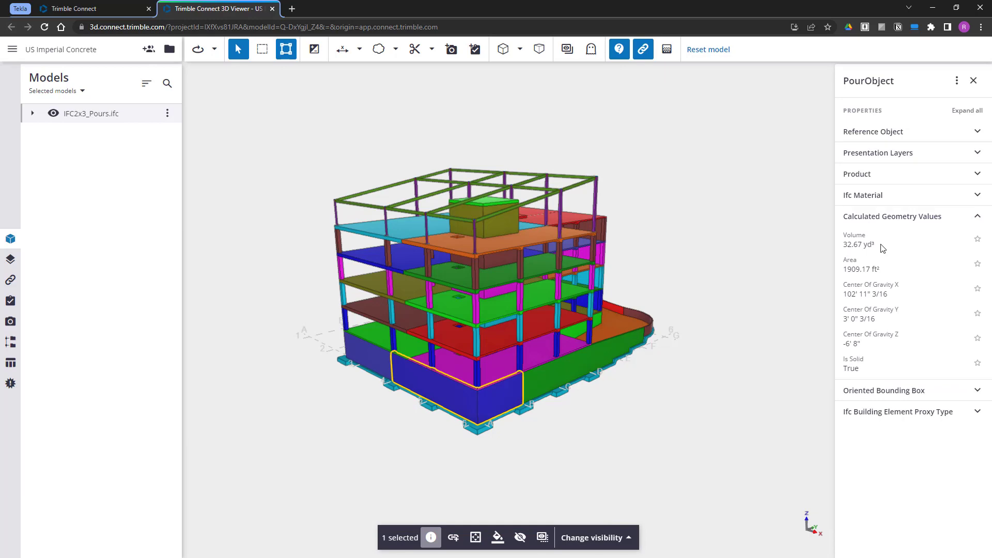
Place a vertical clip plane on the blue front face and drag it inward to expose the floors and core.
click(414, 49)
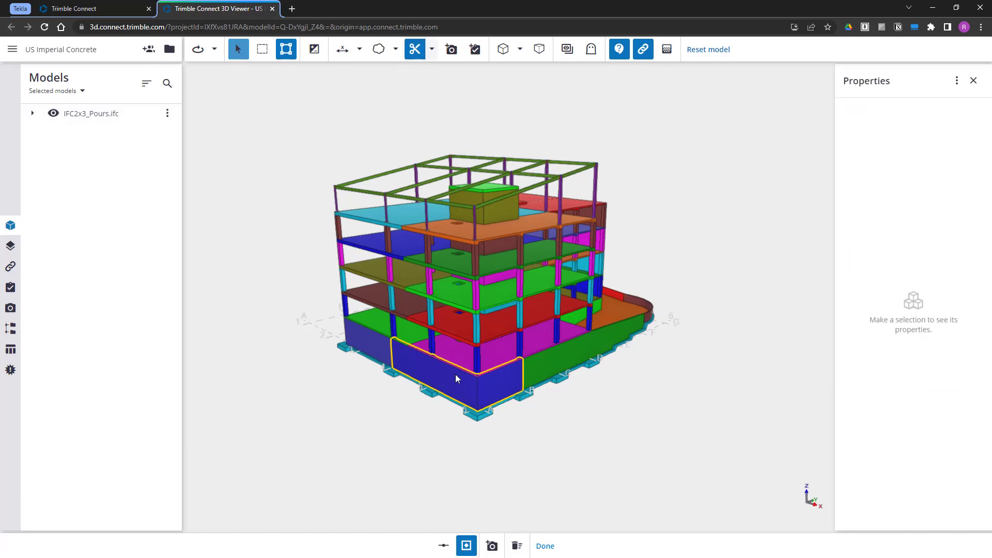
click(503, 362)
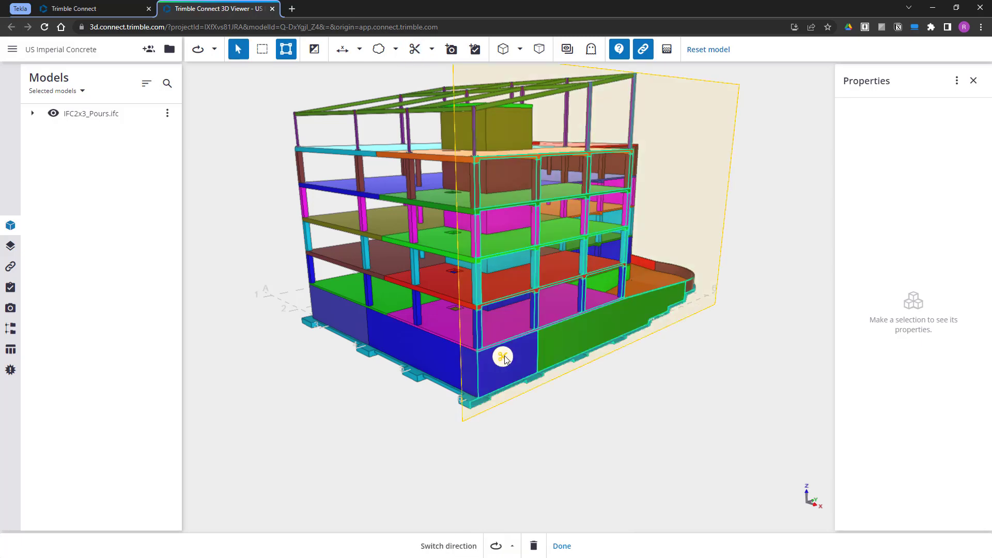
drag(504, 362, 451, 318)
scroll(499, 250, down, 10)
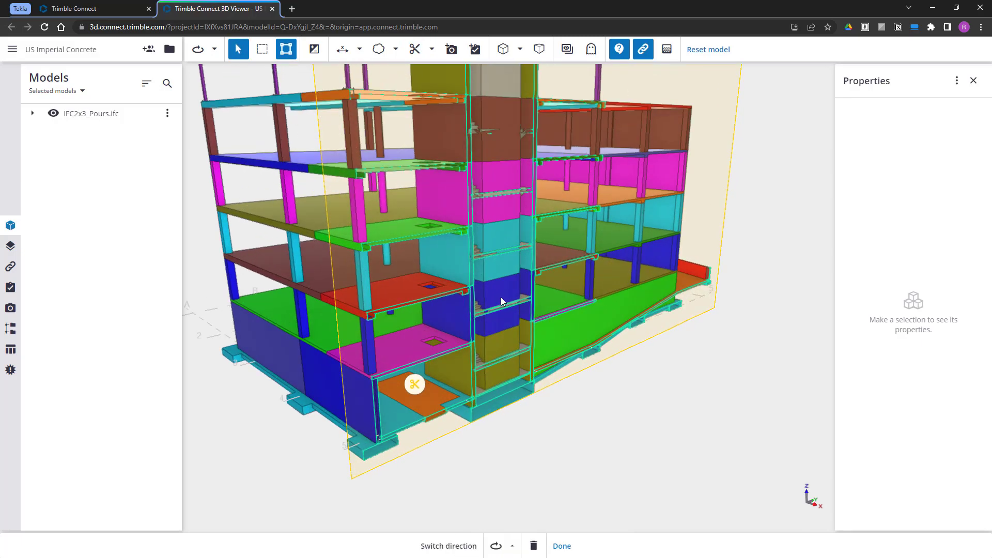